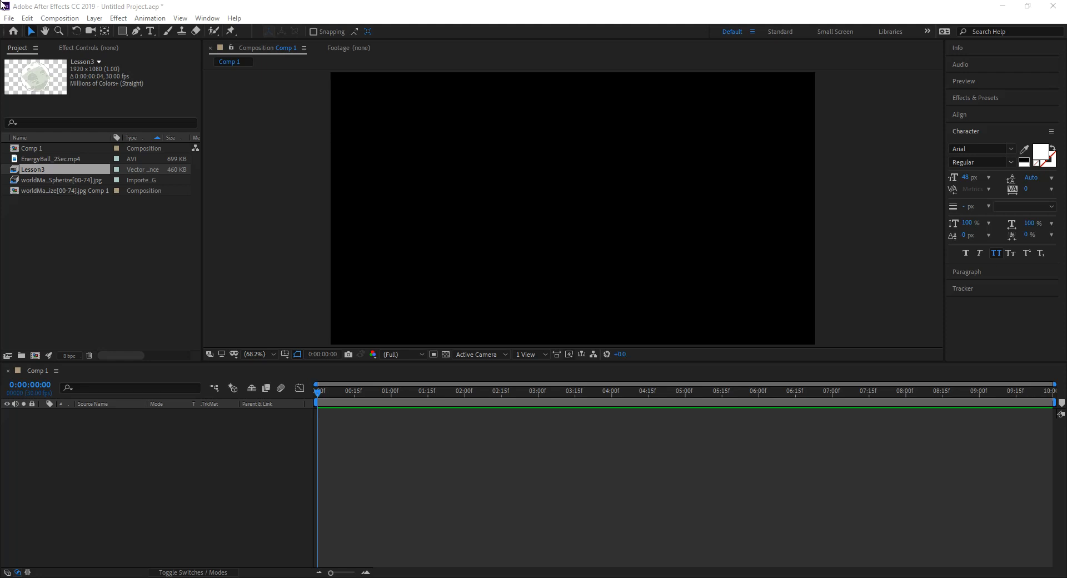
{"action": "left_click", "coordinate": [39, 160]}
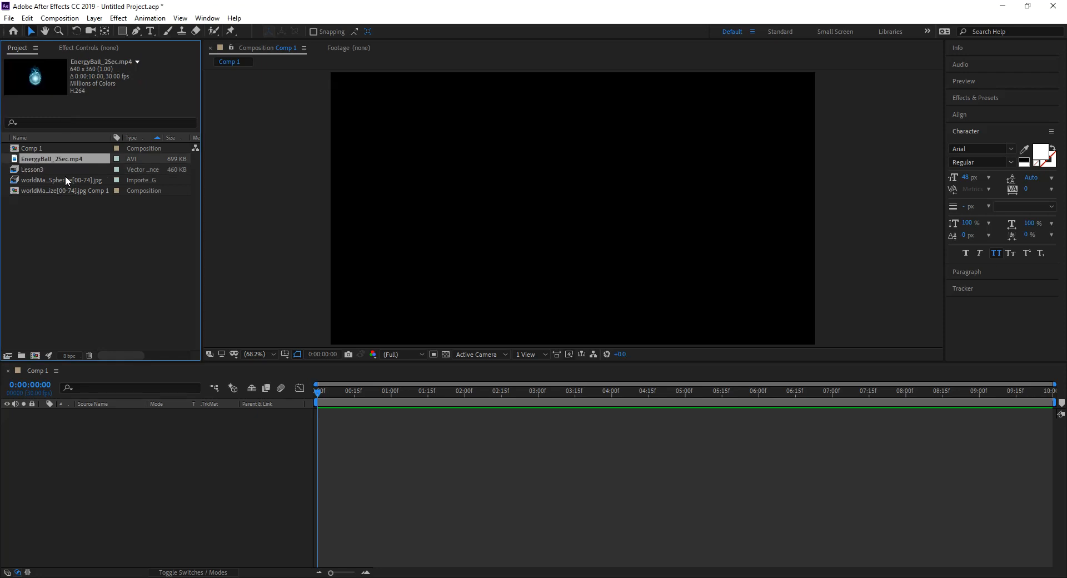
{"action": "right_click", "coordinate": [60, 157]}
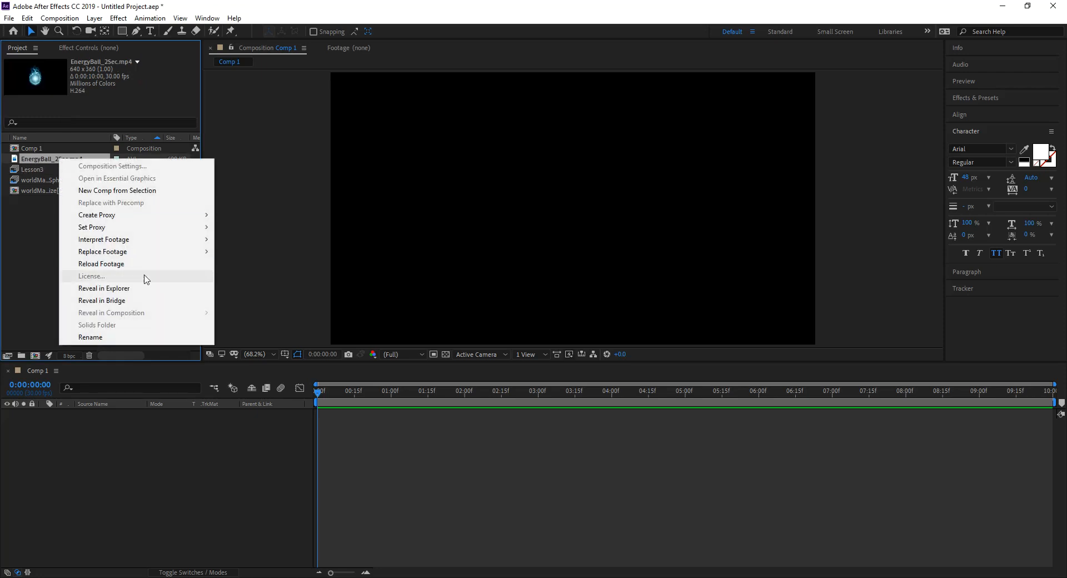
{"action": "mouse_move", "coordinate": [143, 241]}
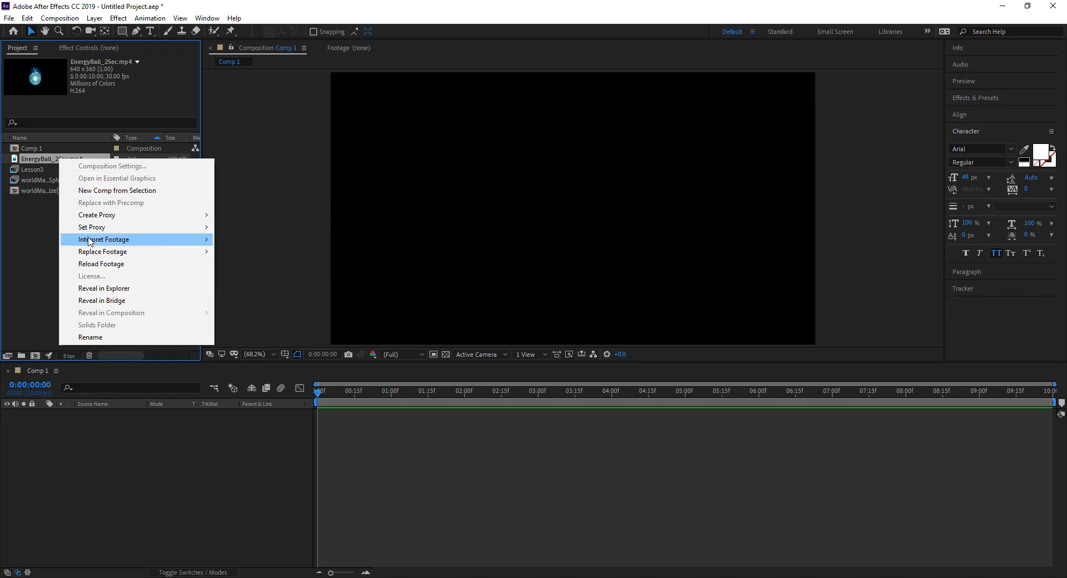
{"action": "left_click", "coordinate": [9, 18]}
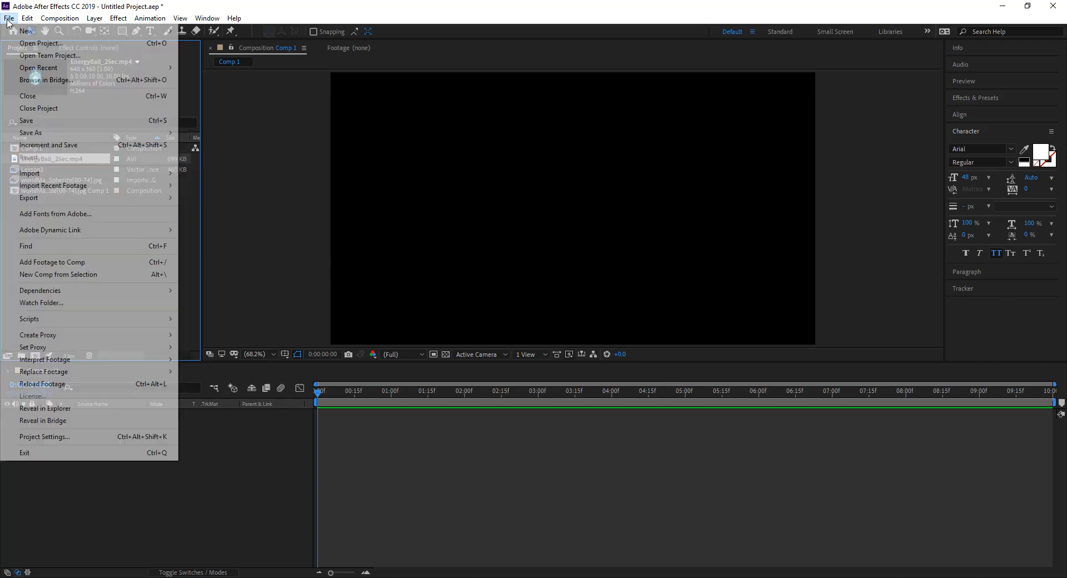
{"action": "mouse_move", "coordinate": [80, 359]}
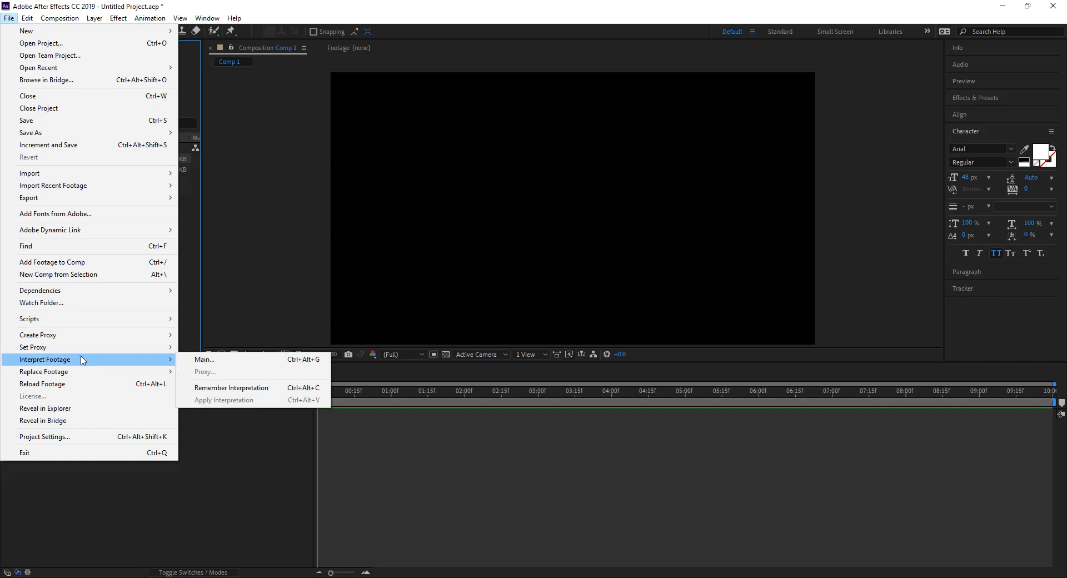
{"action": "left_click", "coordinate": [253, 9]}
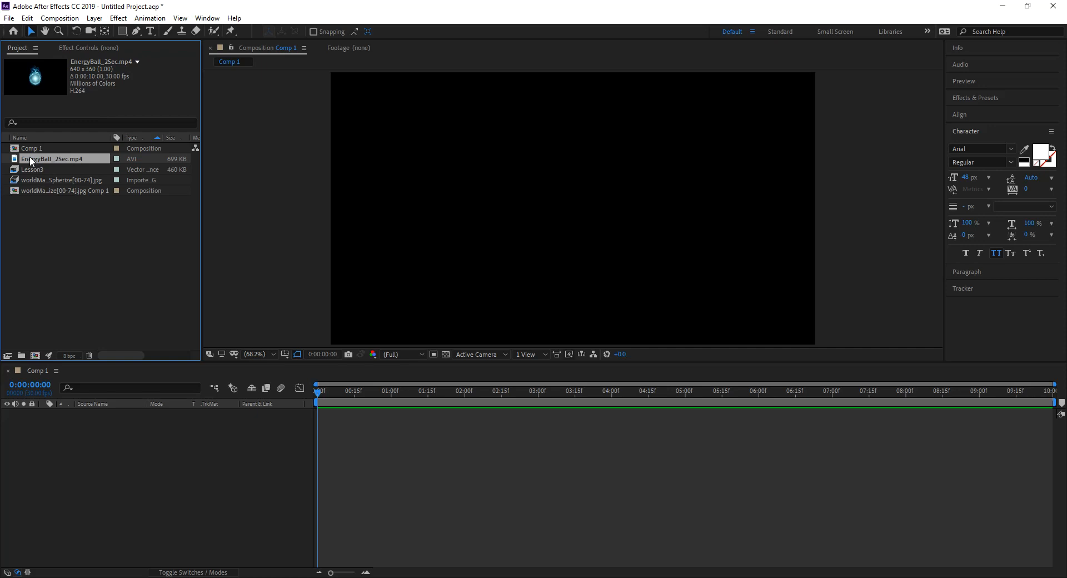
- Interpret the EnergyBall_2Sec.mp4 footage so that it loops 5 times
{"action": "right_click", "coordinate": [35, 158]}
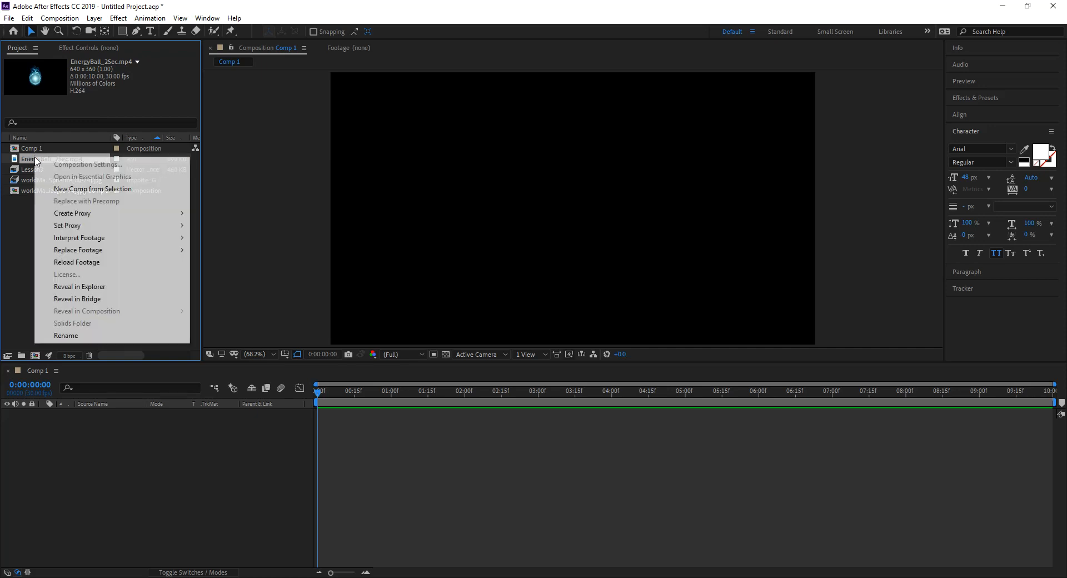
{"action": "mouse_move", "coordinate": [111, 238]}
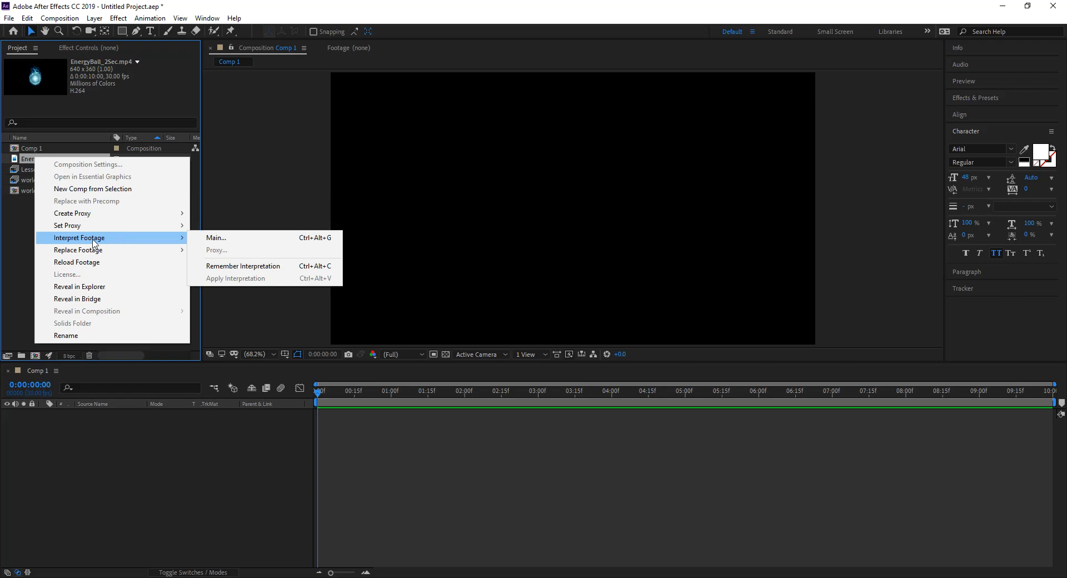
{"action": "left_click", "coordinate": [234, 240]}
{"action": "left_click_drag", "start_coordinate": [597, 116], "coordinate": [536, 56]}
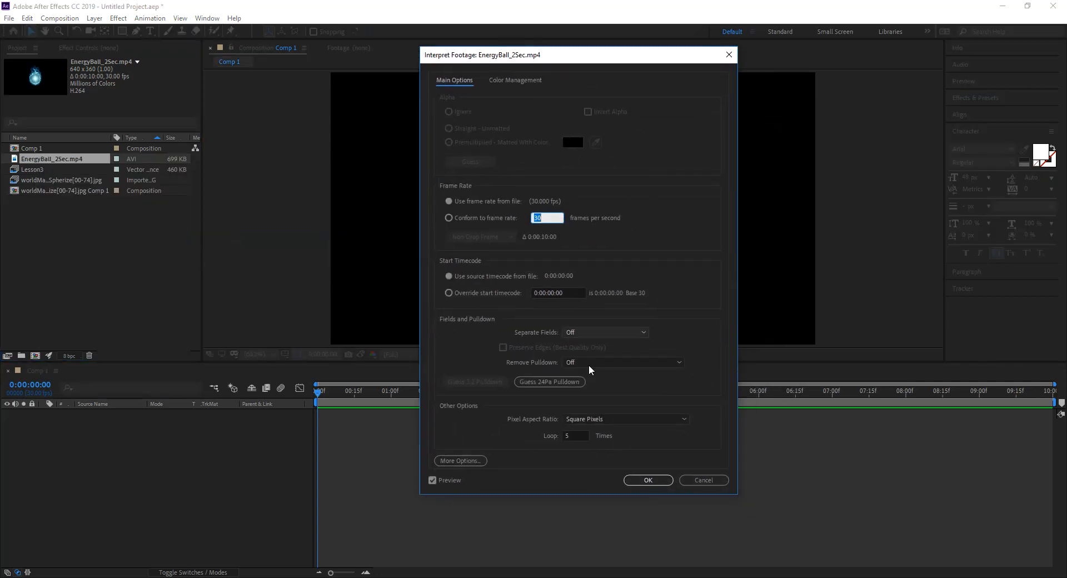
{"action": "left_click", "coordinate": [581, 435]}
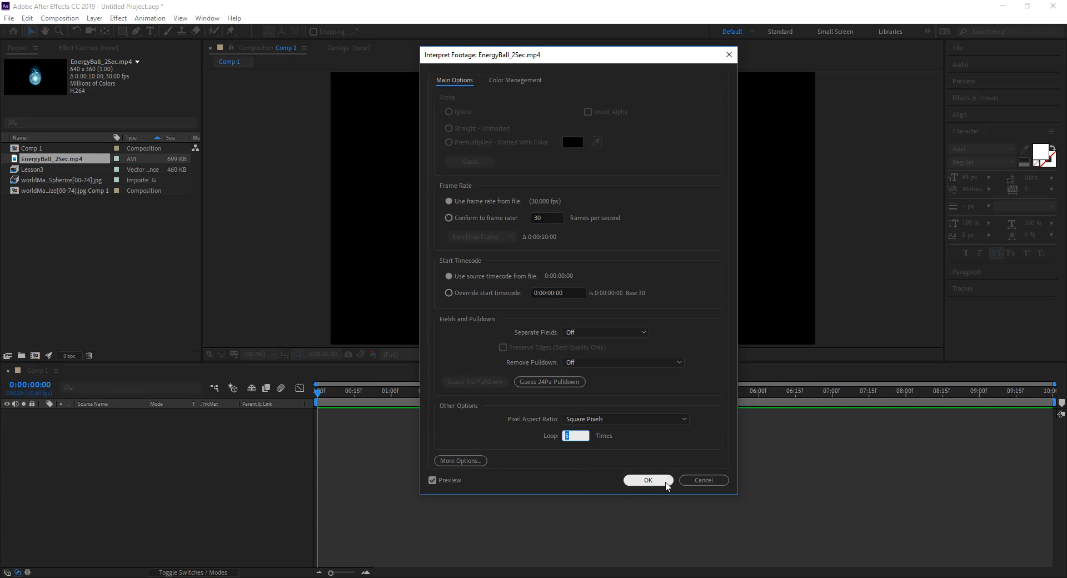
{"action": "left_click", "coordinate": [664, 480]}
- Add EnergyBall_2Sec.mp4 to Comp 1 as a layer, scrub through its motion and return to the first frame
{"action": "left_click_drag", "start_coordinate": [44, 159], "coordinate": [33, 430]}
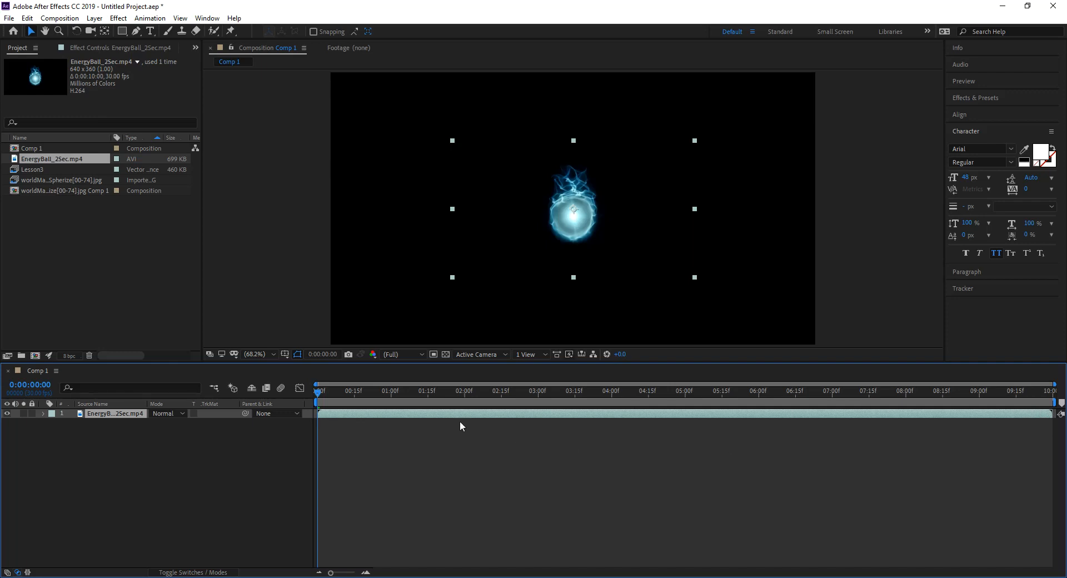
{"action": "left_click_drag", "start_coordinate": [325, 393], "coordinate": [418, 393]}
{"action": "key", "text": "Home"}
- Import moon.ai from the Lesson3 folder as a single footage item, not as an image sequence
{"action": "double_click", "coordinate": [62, 215]}
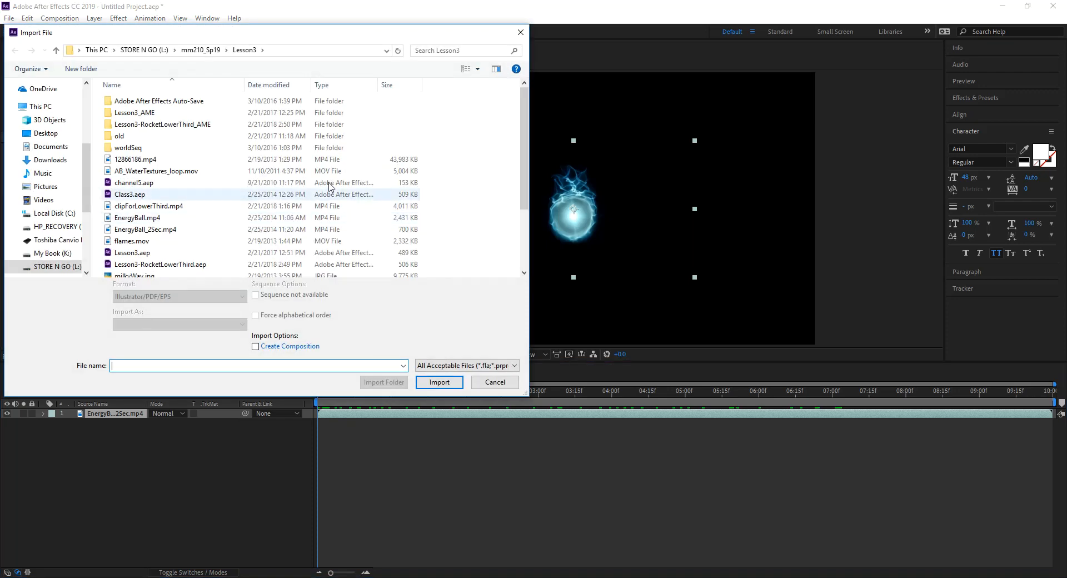
{"action": "scroll", "coordinate": [135, 221], "scroll_direction": "down", "scroll_amount": 2}
{"action": "left_click", "coordinate": [129, 201]}
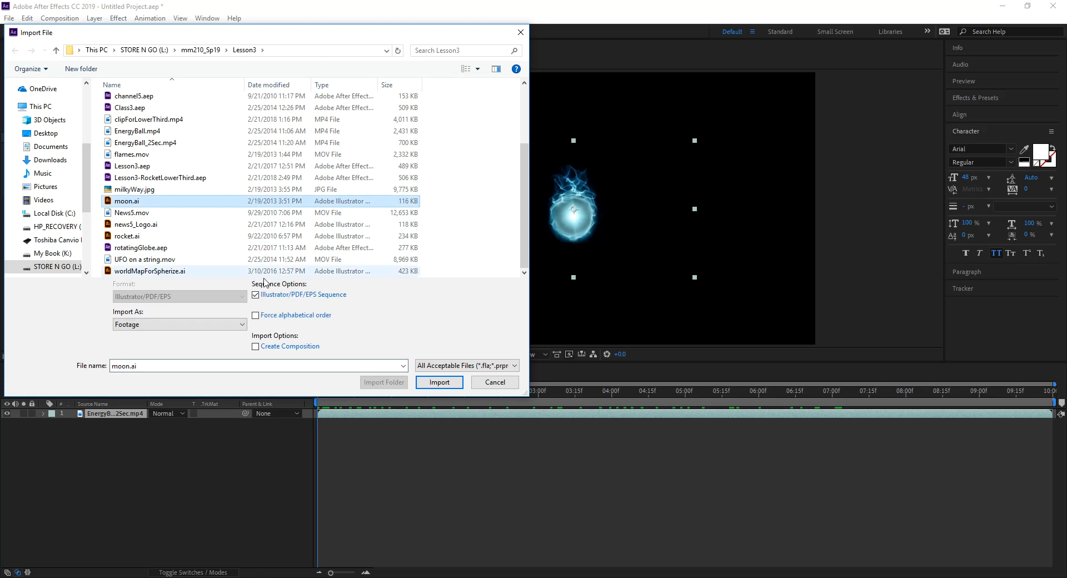
{"action": "left_click", "coordinate": [439, 382]}
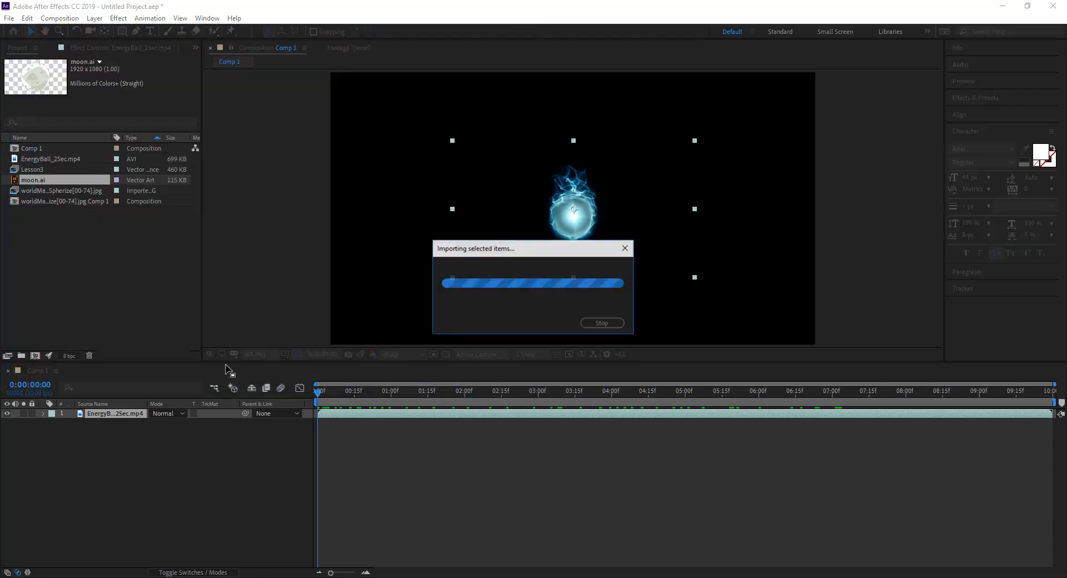
- Add moon.ai to Comp 1 as the layer above EnergyBall_2Sec.mp4
{"action": "left_click_drag", "start_coordinate": [34, 180], "coordinate": [60, 419]}
{"action": "key", "text": "ctrl+z"}
{"action": "left_click_drag", "start_coordinate": [14, 182], "coordinate": [96, 414]}
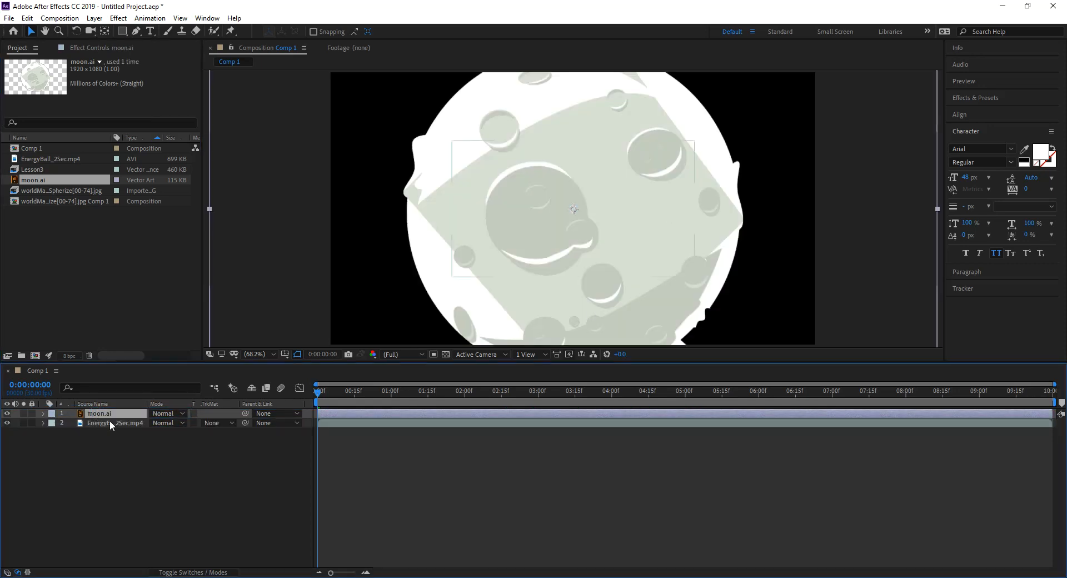
{"action": "left_click_drag", "start_coordinate": [81, 415], "coordinate": [84, 437]}
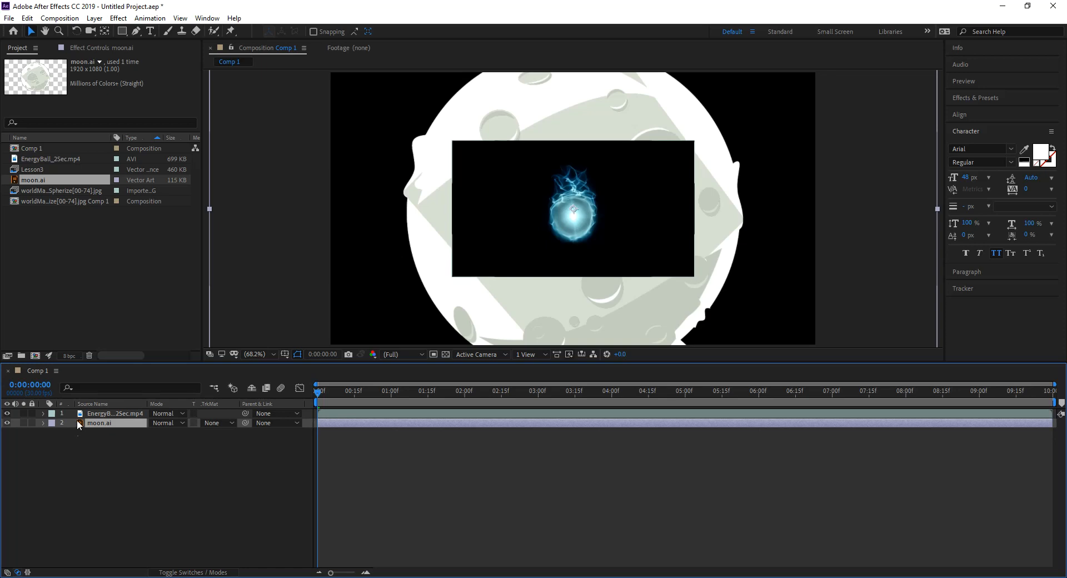
{"action": "left_click_drag", "start_coordinate": [80, 424], "coordinate": [83, 410]}
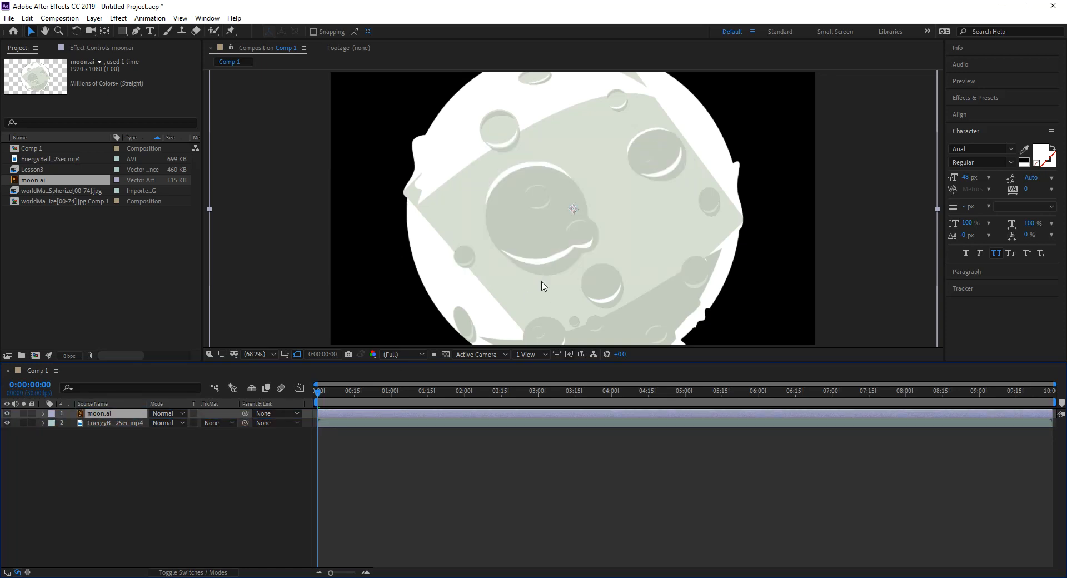
- Scale the moon.ai layer down proportionally, trying 20% first and settling on 15%
{"action": "key", "text": "s"}
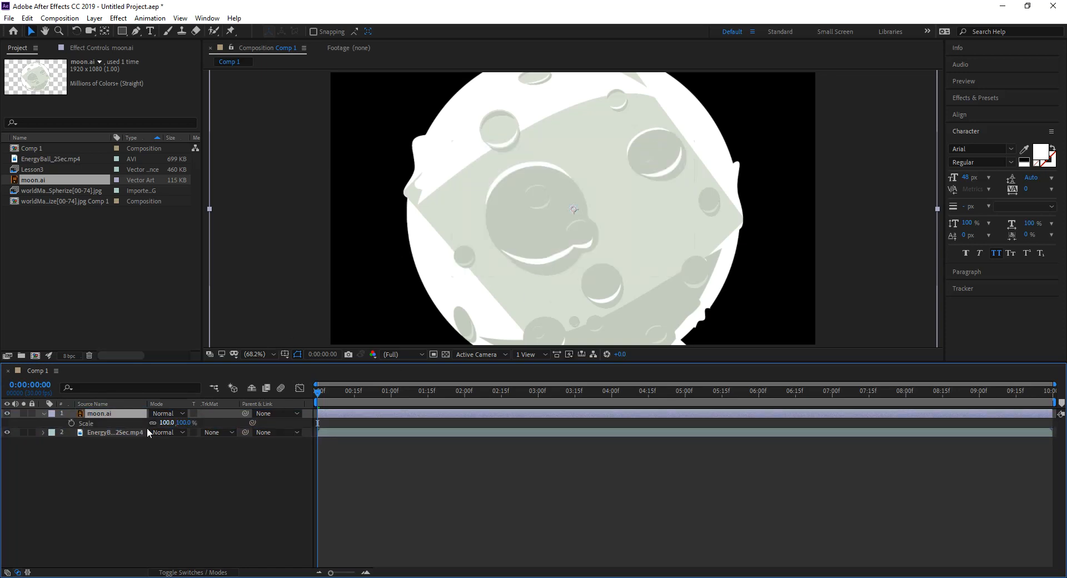
{"action": "left_click", "coordinate": [185, 423]}
{"action": "type", "text": "20"}
{"action": "key", "text": "Return"}
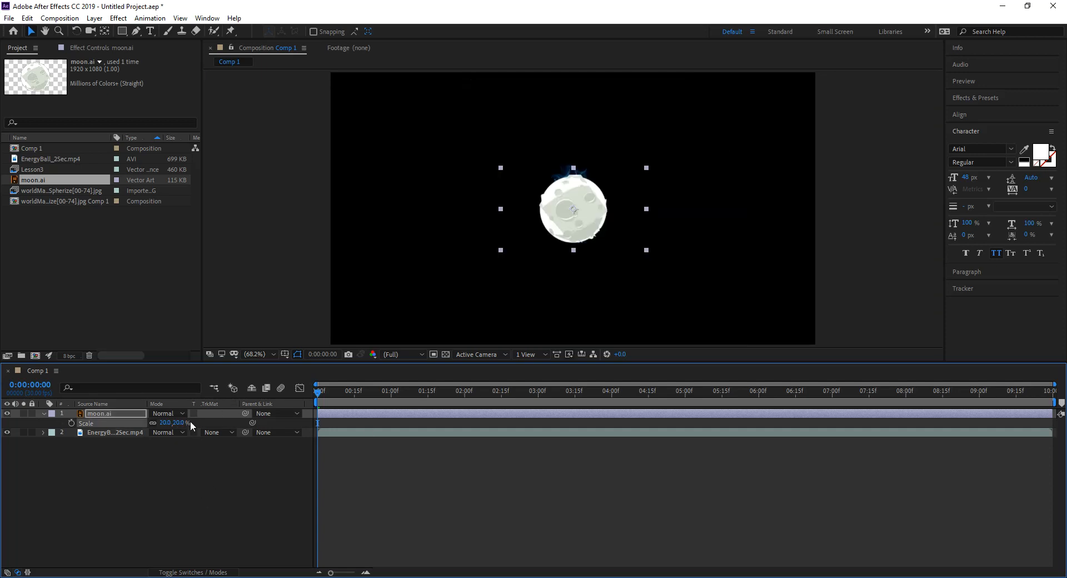
{"action": "left_click", "coordinate": [175, 423]}
{"action": "type", "text": "15"}
{"action": "key", "text": "Return"}
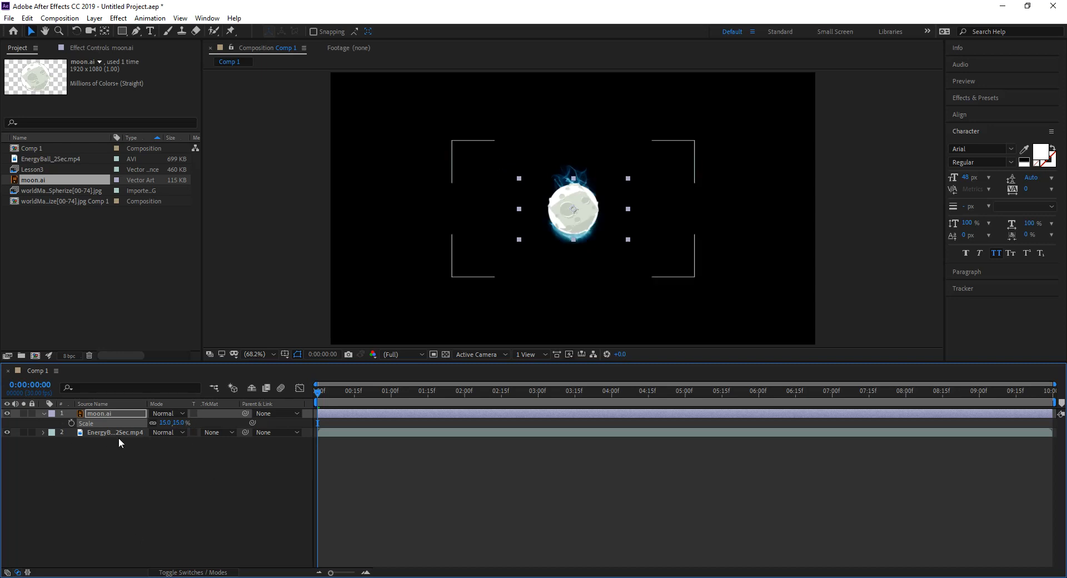
- Try stretching the moon.ai layer to 50% horizontally with its proportions unlinked, and restore the uniform 15% scale
{"action": "left_click", "coordinate": [104, 412]}
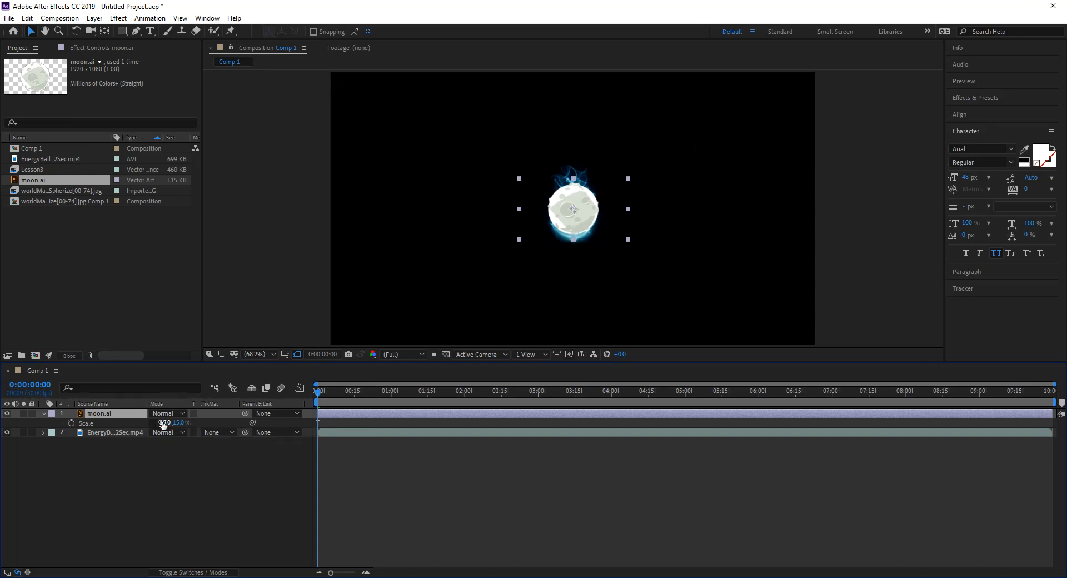
{"action": "left_click", "coordinate": [164, 423]}
{"action": "type", "text": "50"}
{"action": "key", "text": "Return"}
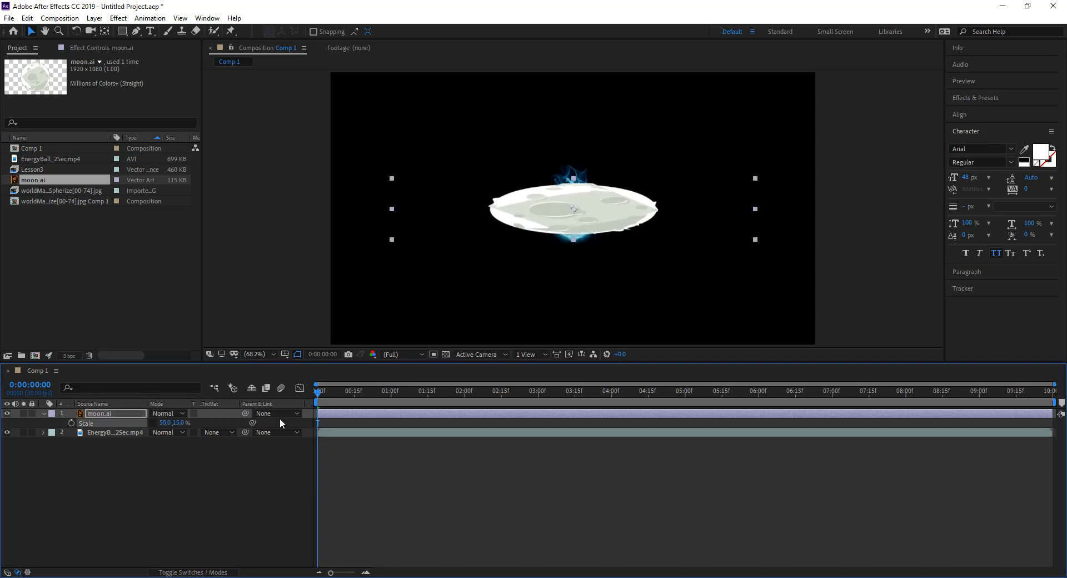
{"action": "left_click", "coordinate": [164, 423]}
{"action": "type", "text": "15"}
{"action": "key", "text": "Return"}
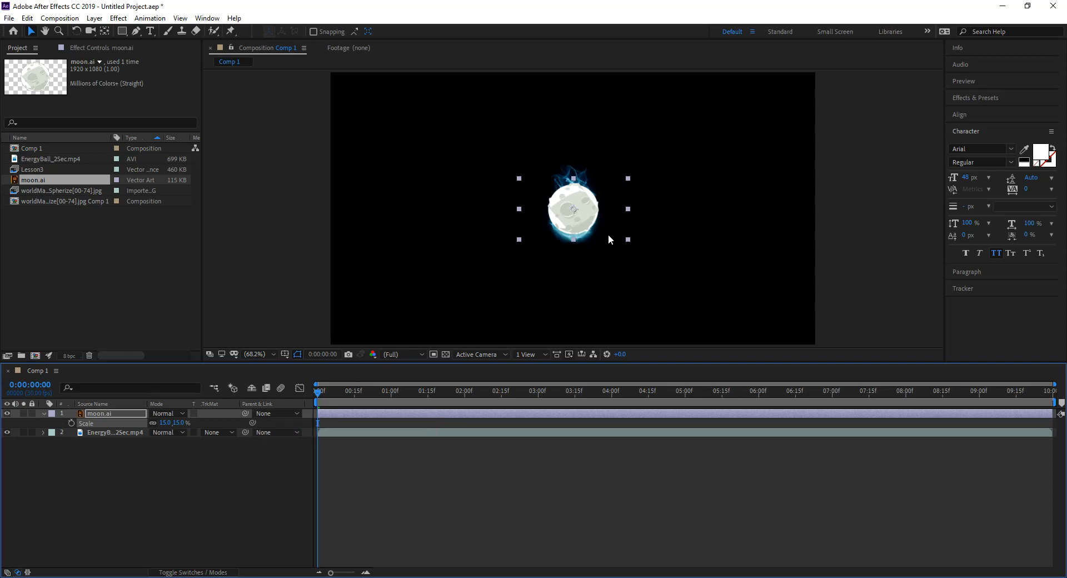
- Keyframe the moon.ai layer's rotation from 0 at the first frame to 4 full revolutions at 0:00:09:29
{"action": "left_click", "coordinate": [105, 413]}
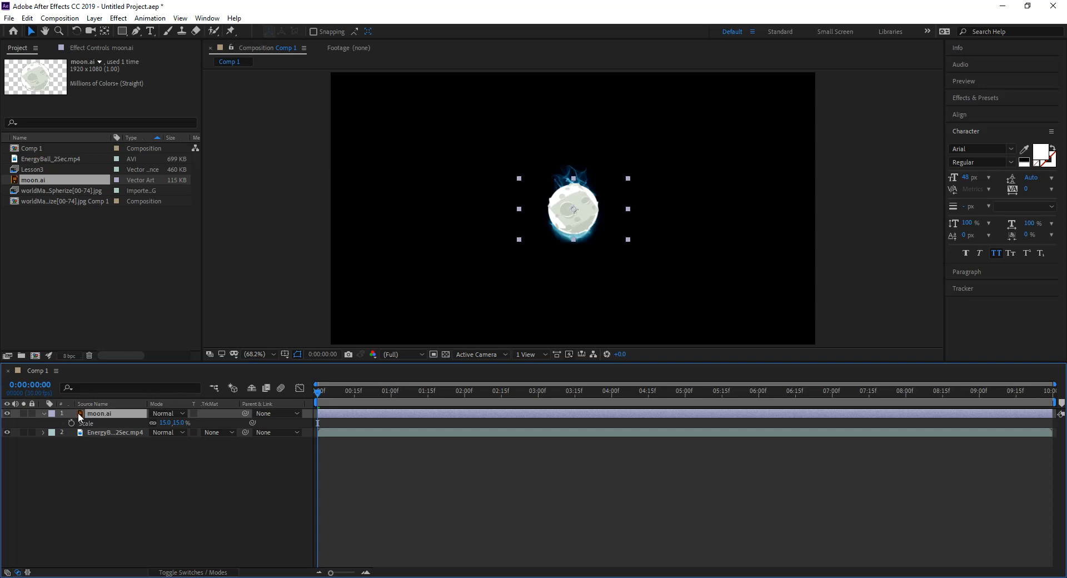
{"action": "key", "text": "r"}
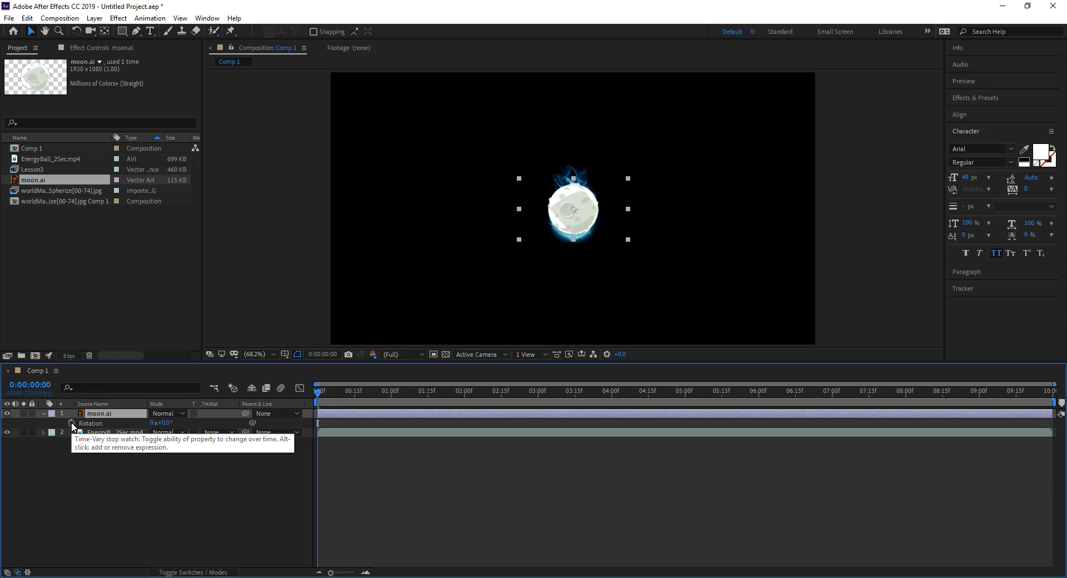
{"action": "left_click", "coordinate": [71, 424]}
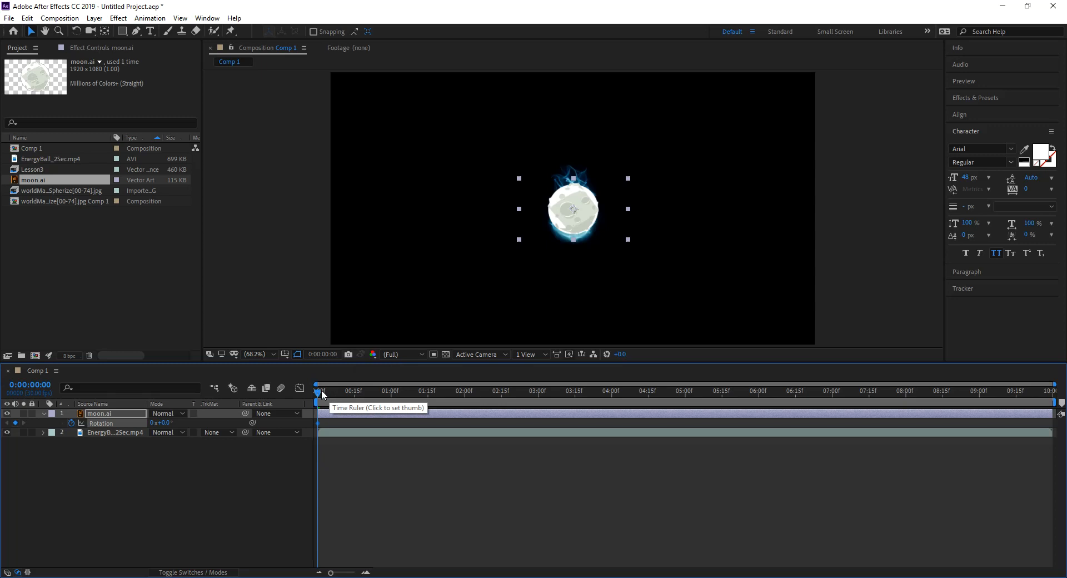
{"action": "left_click_drag", "start_coordinate": [319, 395], "coordinate": [1061, 396]}
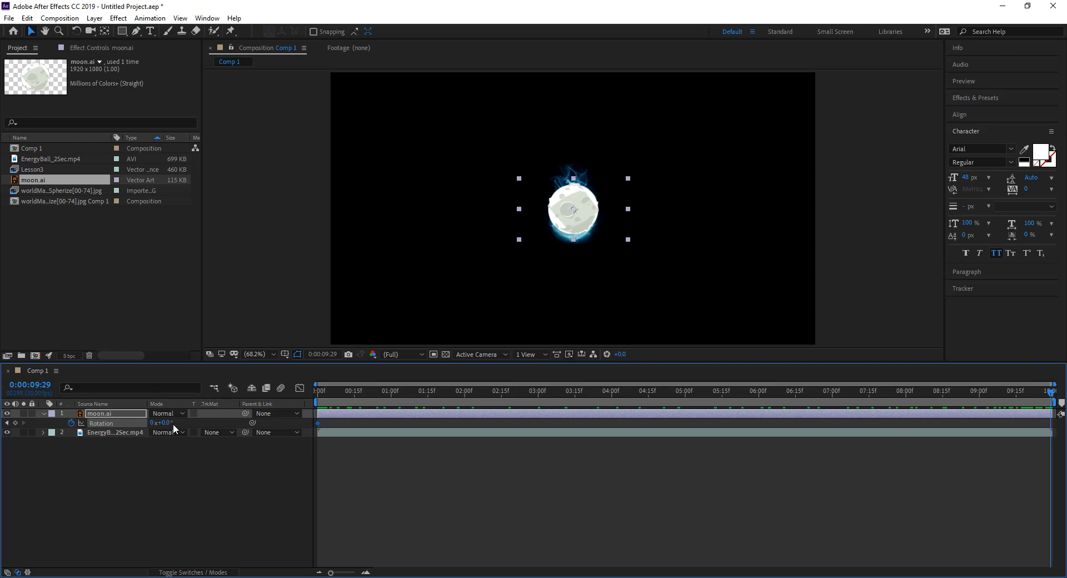
{"action": "left_click", "coordinate": [154, 423]}
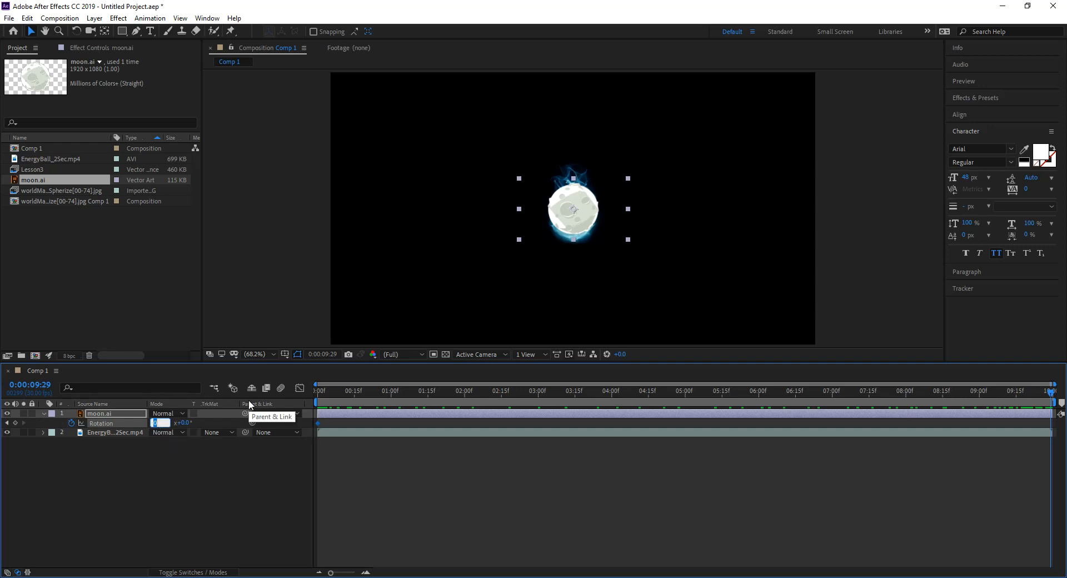
{"action": "type", "text": "3"}
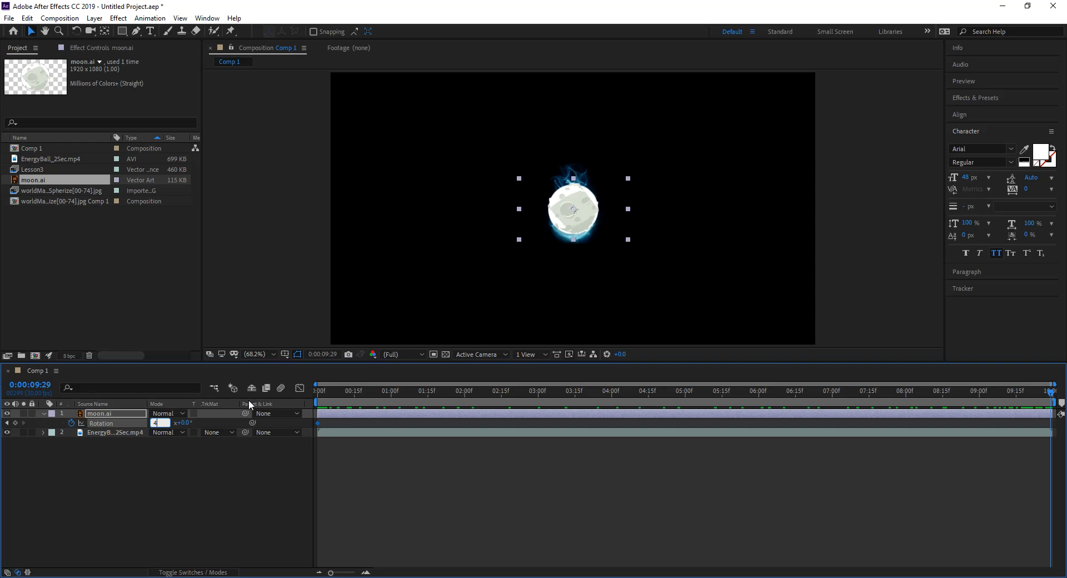
{"action": "key", "text": "Return"}
- Preview the moon's rotation animation from near the start and return to the first frame
{"action": "left_click", "coordinate": [328, 393]}
{"action": "key", "text": "space"}
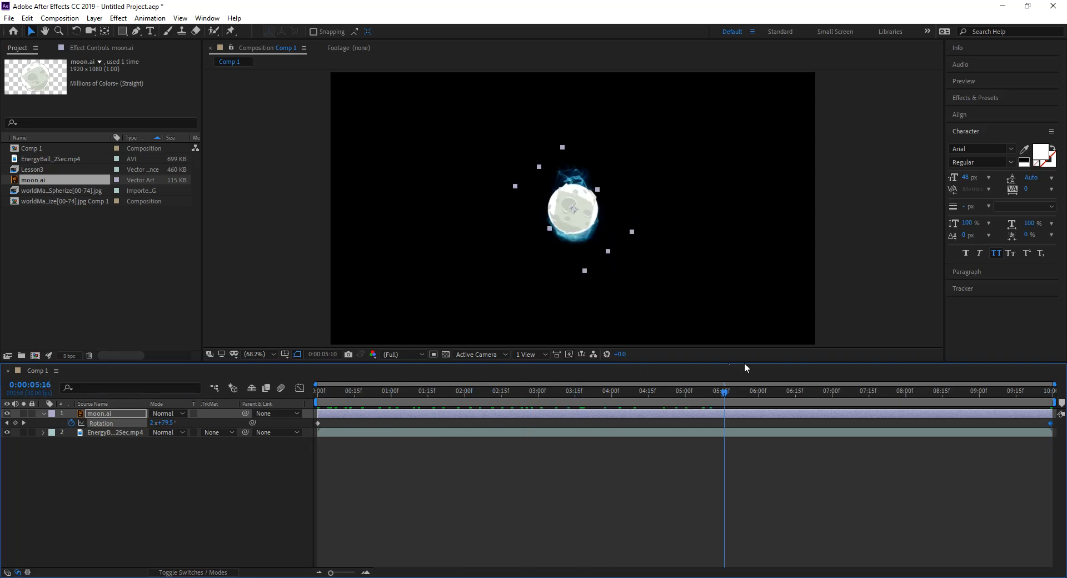
{"action": "left_click_drag", "start_coordinate": [1050, 391], "coordinate": [310, 417]}
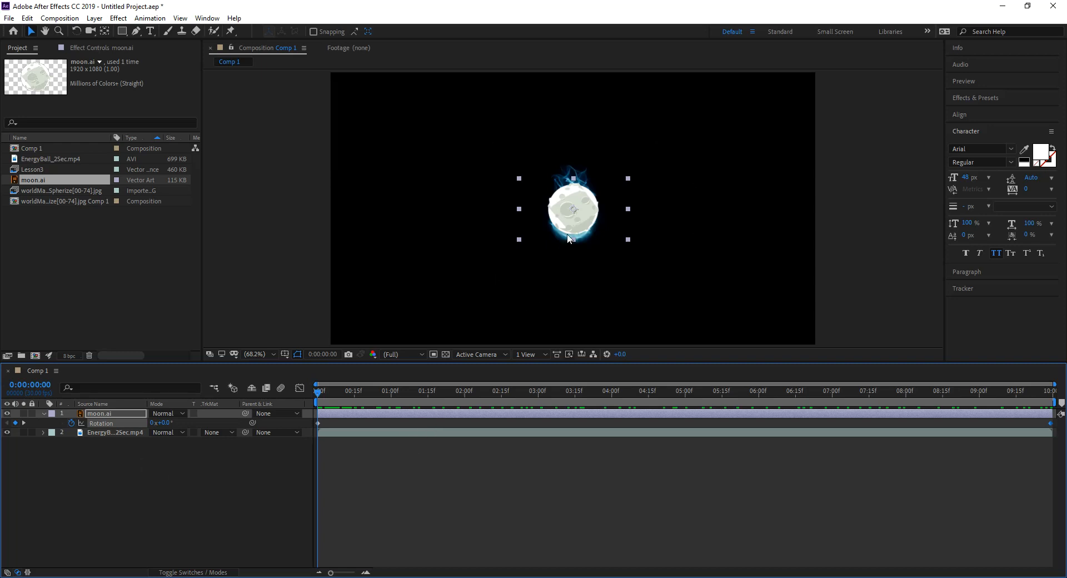
- Set the moon.ai layer's horizontal anchor point to 3200 so the moon sits away from its rotation center at the energy ball
{"action": "left_click", "coordinate": [103, 413]}
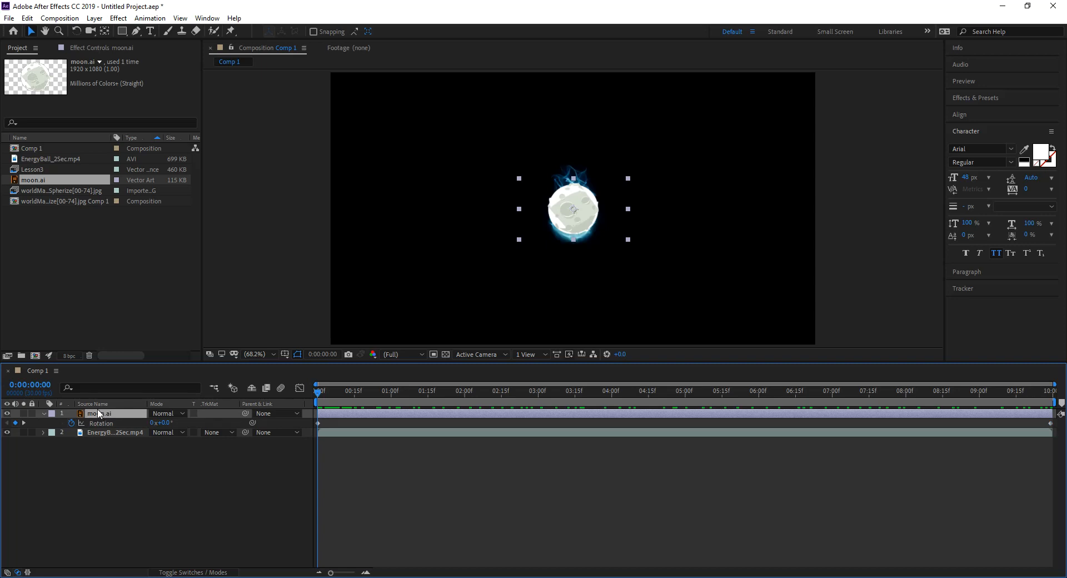
{"action": "key", "text": "a"}
{"action": "mouse_move", "coordinate": [156, 424]}
{"action": "left_mouse_down"}
{"action": "mouse_move", "coordinate": [597, 403]}
{"action": "mouse_move", "coordinate": [1039, 401]}
{"action": "mouse_move", "coordinate": [163, 433]}
{"action": "left_mouse_up"}
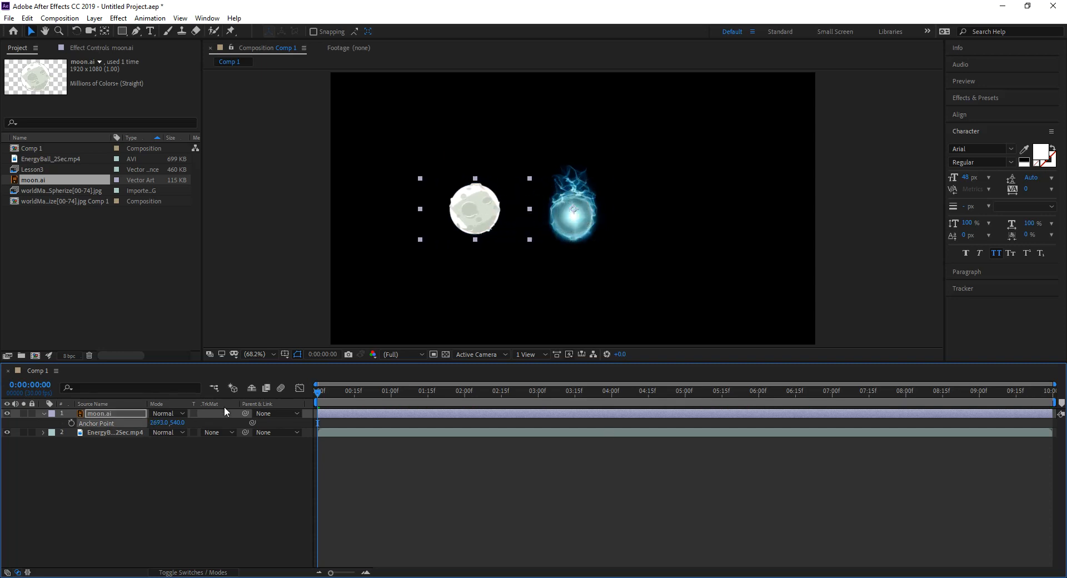
{"action": "left_click", "coordinate": [161, 423]}
{"action": "type", "text": "3200"}
{"action": "key", "text": "Return"}
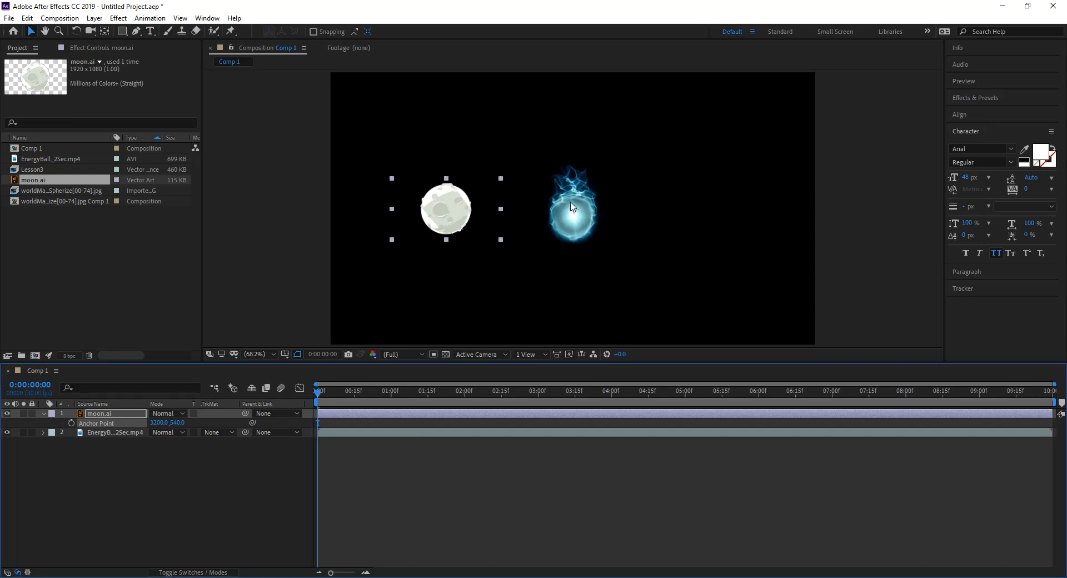
{"action": "scroll", "coordinate": [574, 215], "scroll_direction": "up", "scroll_amount": 5}
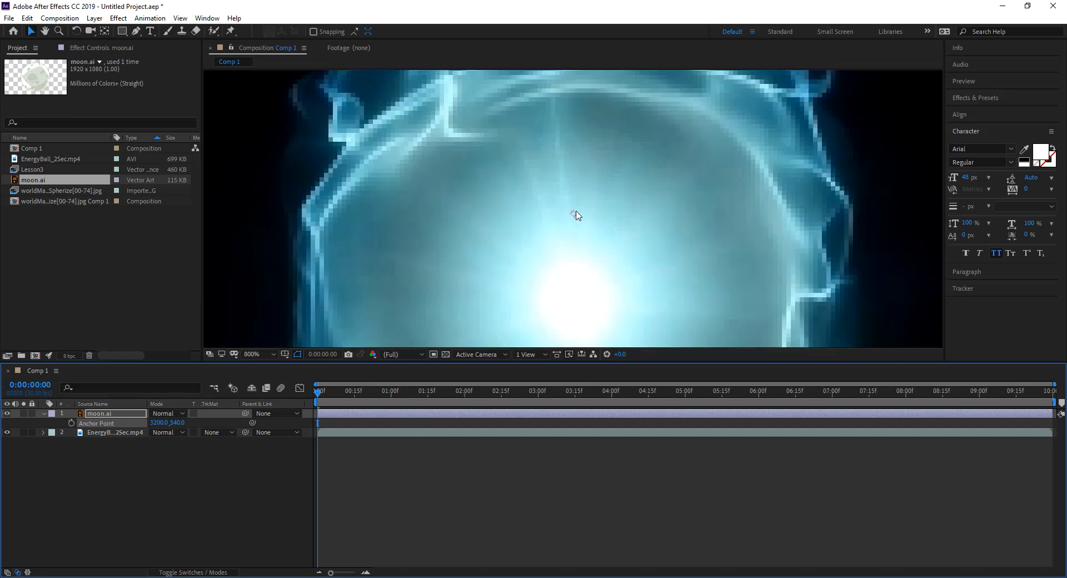
- Reset the moon.ai layer's horizontal anchor point to 960 and check the composition's dimensions in its settings
{"action": "scroll", "coordinate": [576, 219], "scroll_direction": "down", "scroll_amount": 8}
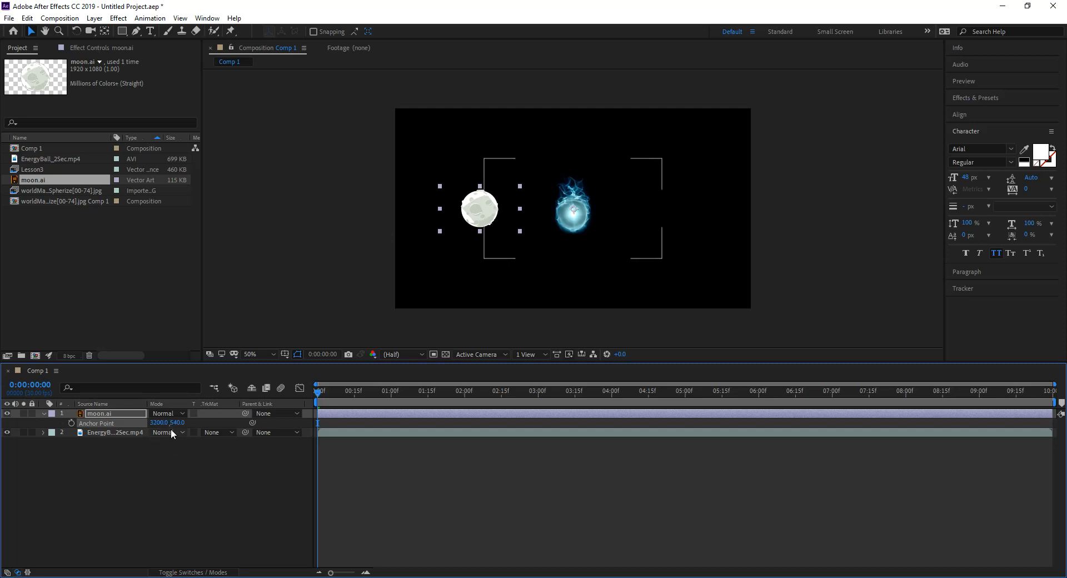
{"action": "mouse_move", "coordinate": [166, 422]}
{"action": "left_mouse_down"}
{"action": "mouse_move", "coordinate": [179, 435]}
{"action": "mouse_move", "coordinate": [158, 424]}
{"action": "left_mouse_up"}
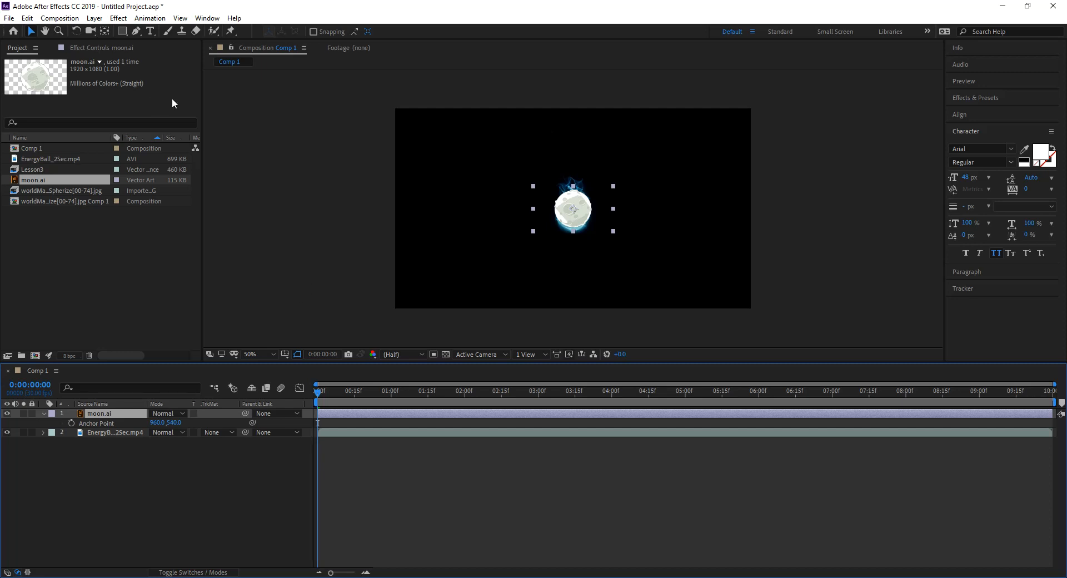
{"action": "key", "text": "ctrl+k"}
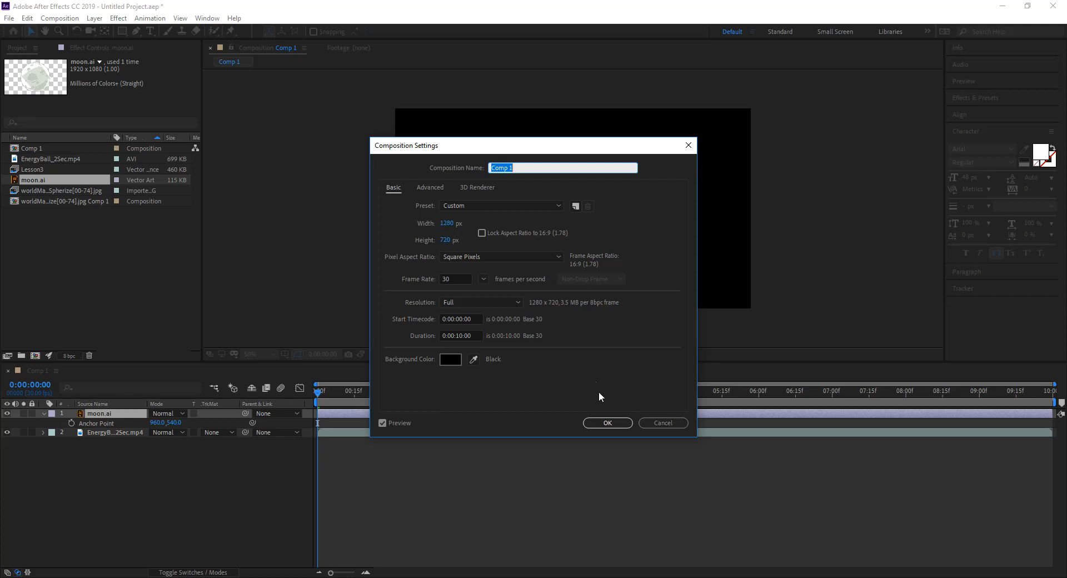
{"action": "left_click", "coordinate": [655, 426]}
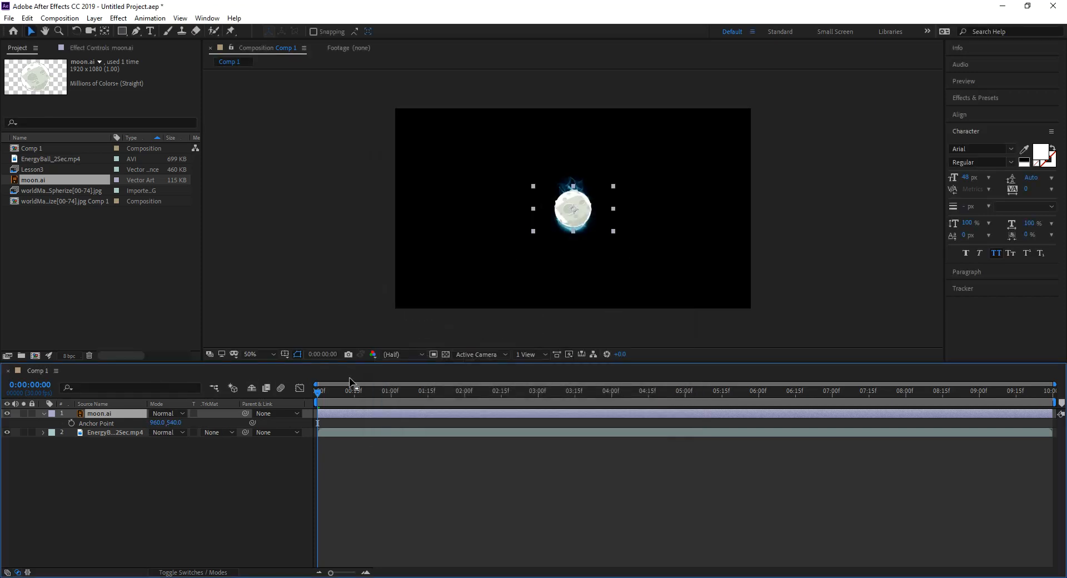
- Set the moon.ai layer's horizontal anchor point back to 3200 to offset the moon from the energy ball
{"action": "left_click", "coordinate": [157, 424]}
{"action": "type", "text": "3200"}
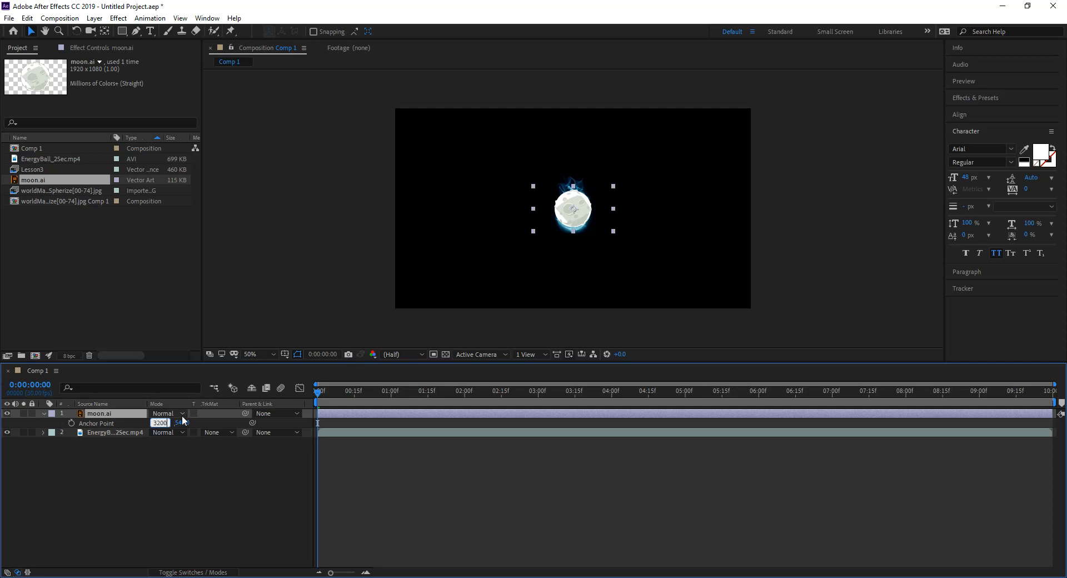
{"action": "key", "text": "Return"}
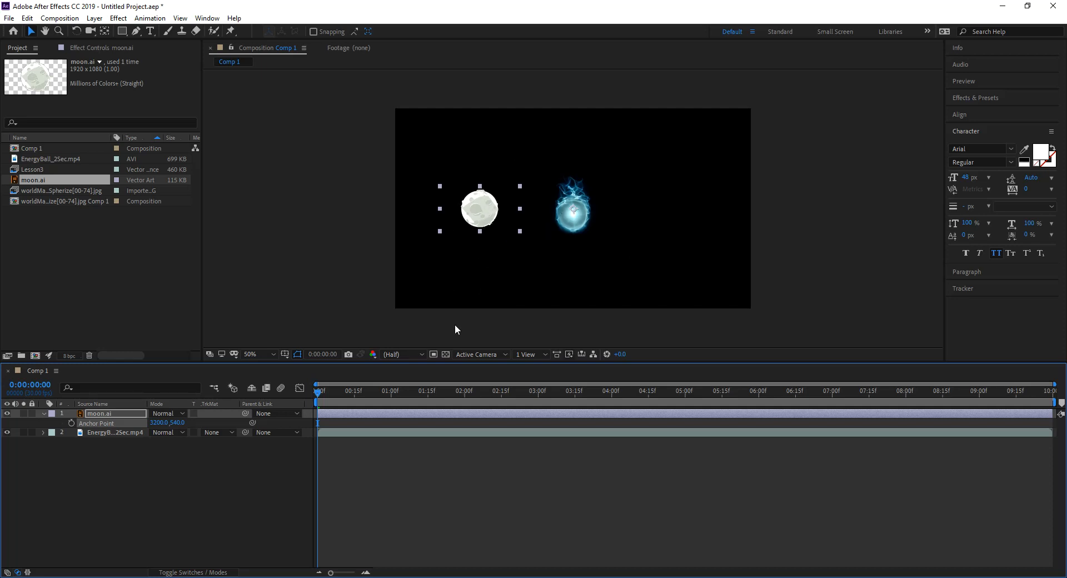
- Preview the moon's orbit around the energy ball from the first frame
{"action": "mouse_move", "coordinate": [320, 395]}
{"action": "left_mouse_down"}
{"action": "mouse_move", "coordinate": [828, 404]}
{"action": "mouse_move", "coordinate": [305, 389]}
{"action": "left_mouse_up"}
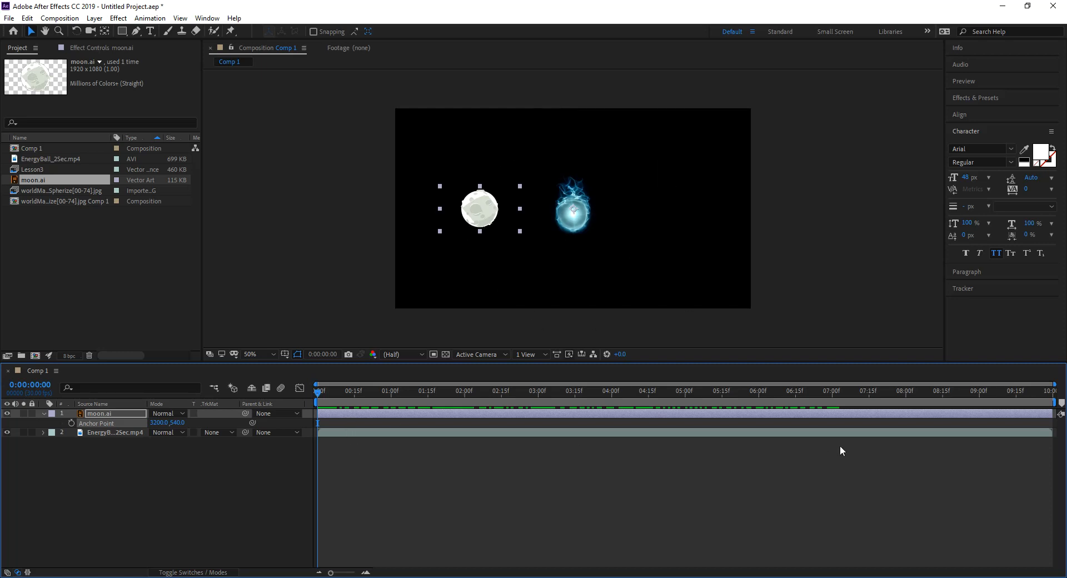
{"action": "key", "text": "space"}
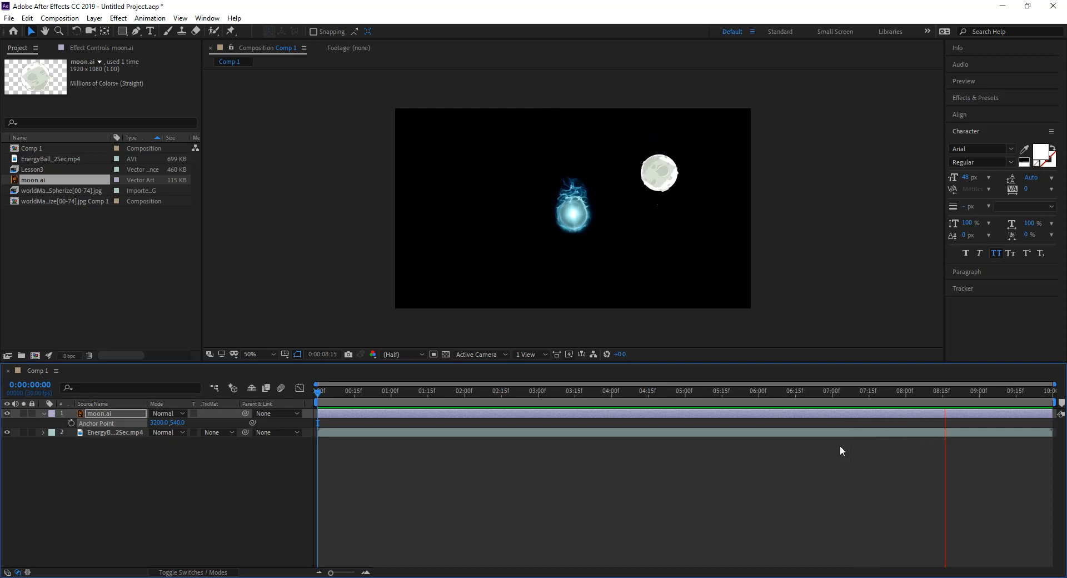